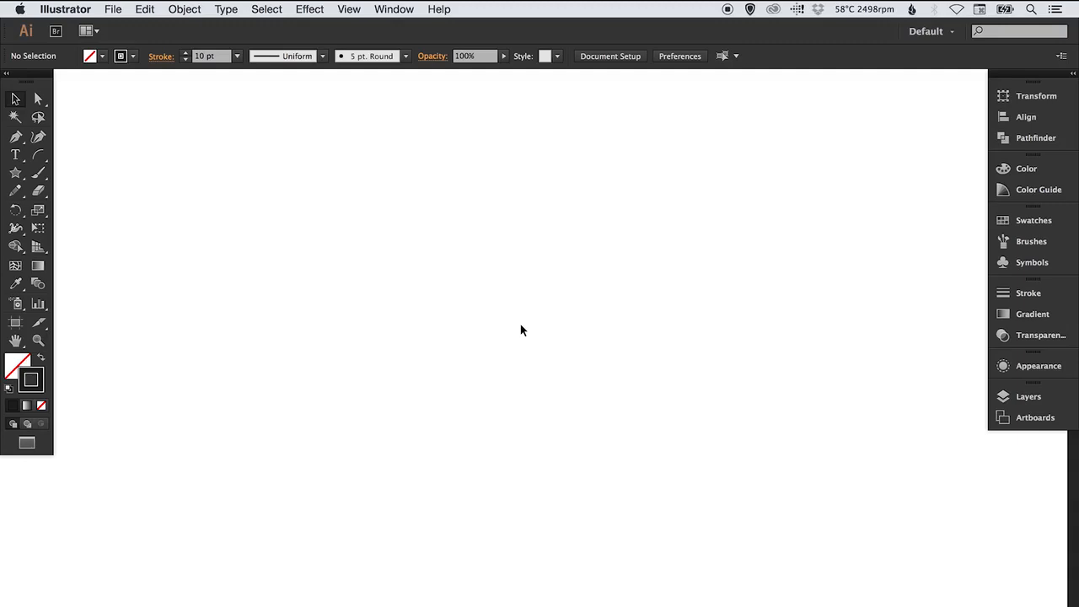
# Draw a long diagonal line and a vertical line through its lower end with the Line Segment tool
pyautogui.click(38, 155)
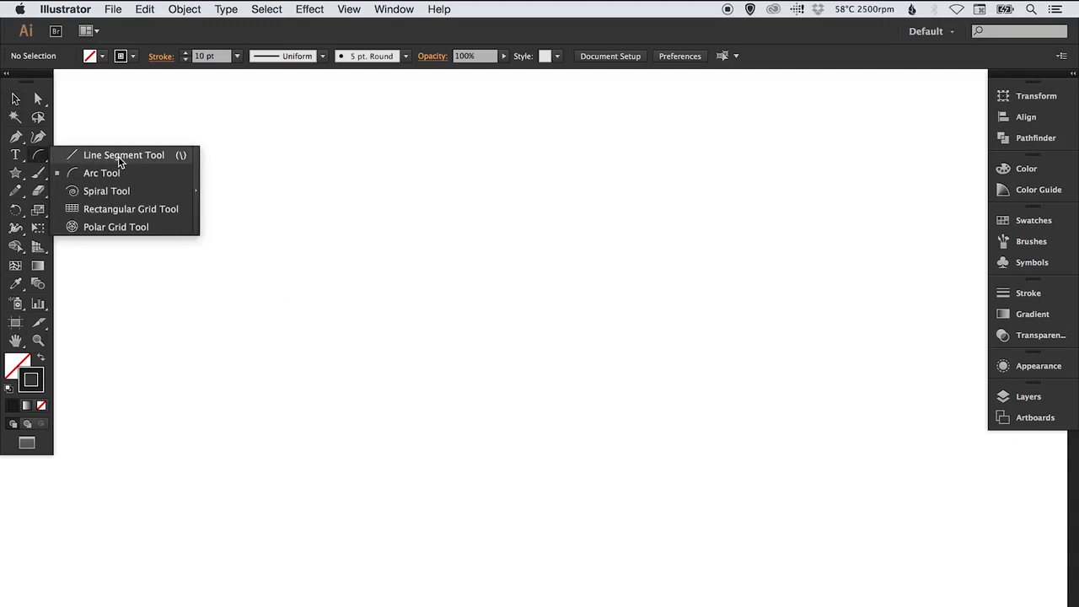
pyautogui.click(15, 172)
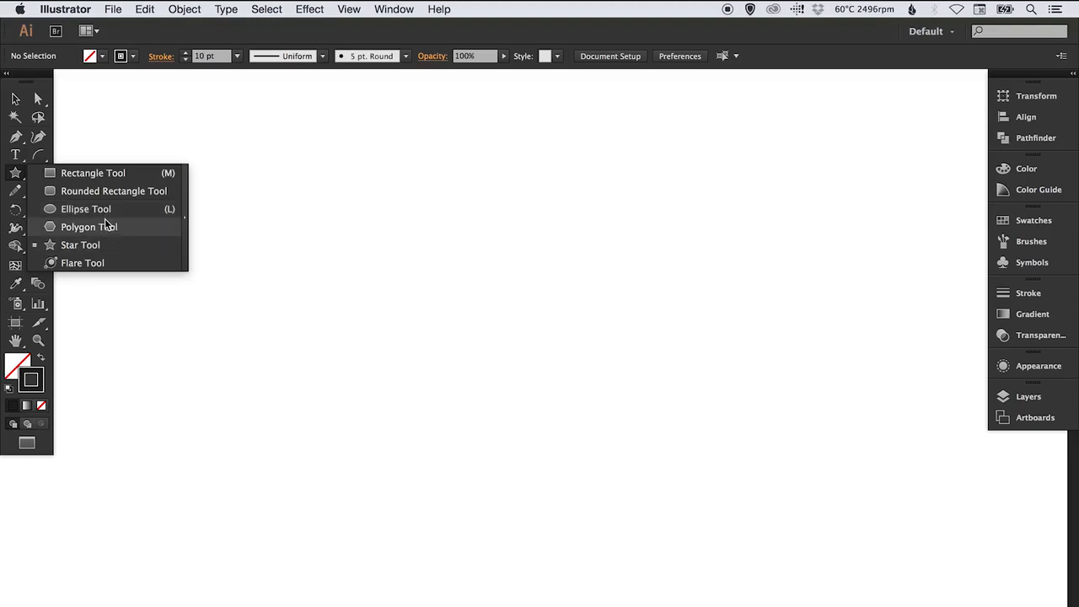
pyautogui.click(38, 158)
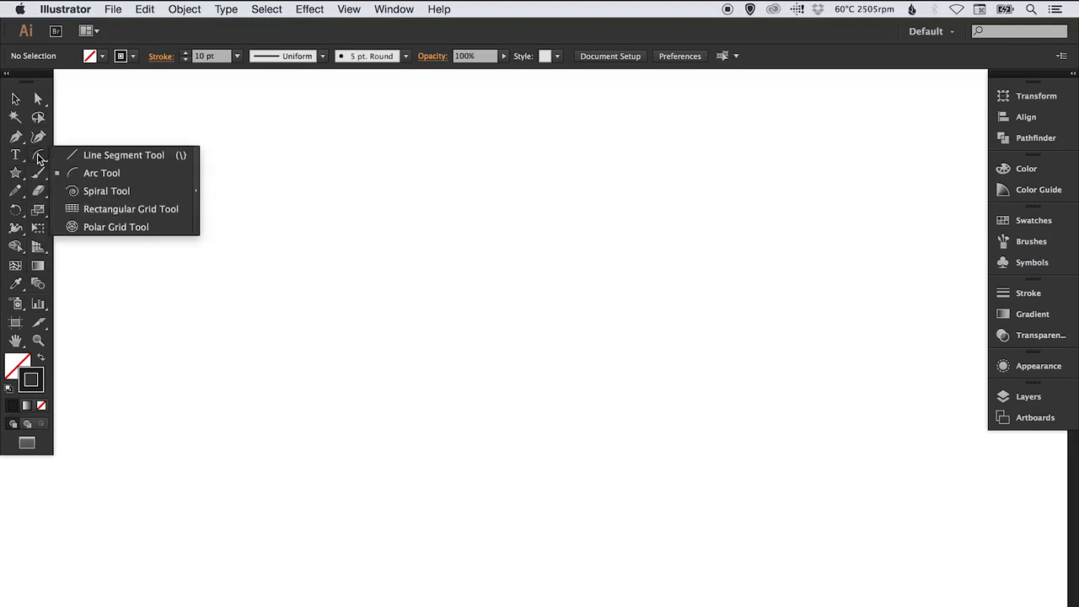
pyautogui.click(118, 155)
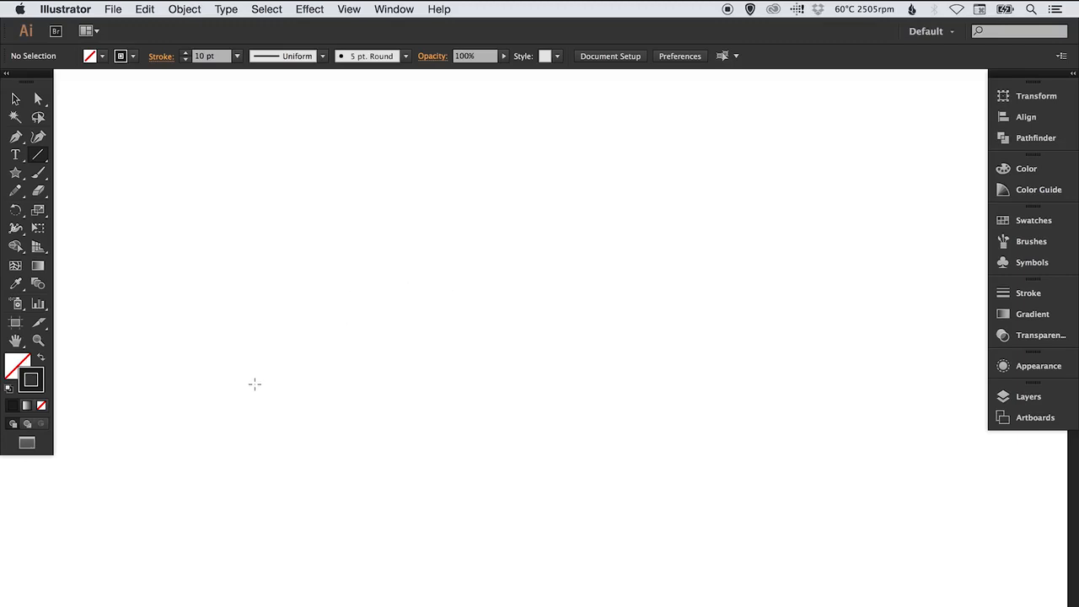
pyautogui.moveTo(240, 390)
pyautogui.mouseDown()
pyautogui.moveTo(751, 425)
pyautogui.moveTo(798, 315)
pyautogui.moveTo(798, 226)
pyautogui.mouseUp()
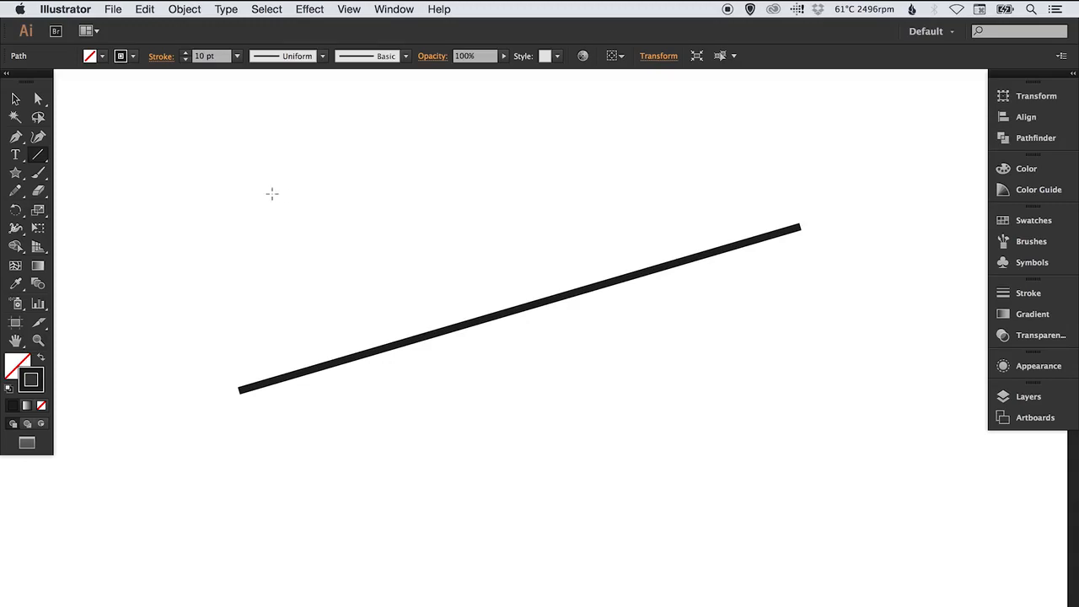
pyautogui.moveTo(241, 173); pyautogui.dragTo(237, 558)
# Delete both straight lines from the artboard
pyautogui.press('v')
pyautogui.press('super+a')
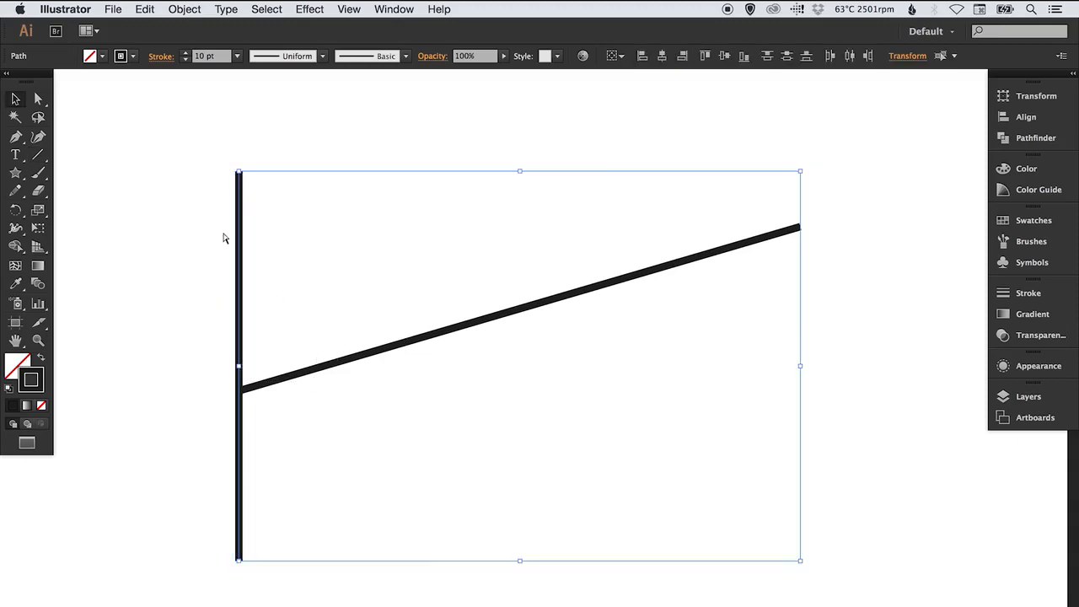
pyautogui.press('Delete')
# Draw a wide arc rising across the artboard with the Arc tool, and delete it
pyautogui.moveTo(37, 155); pyautogui.dragTo(125, 173)
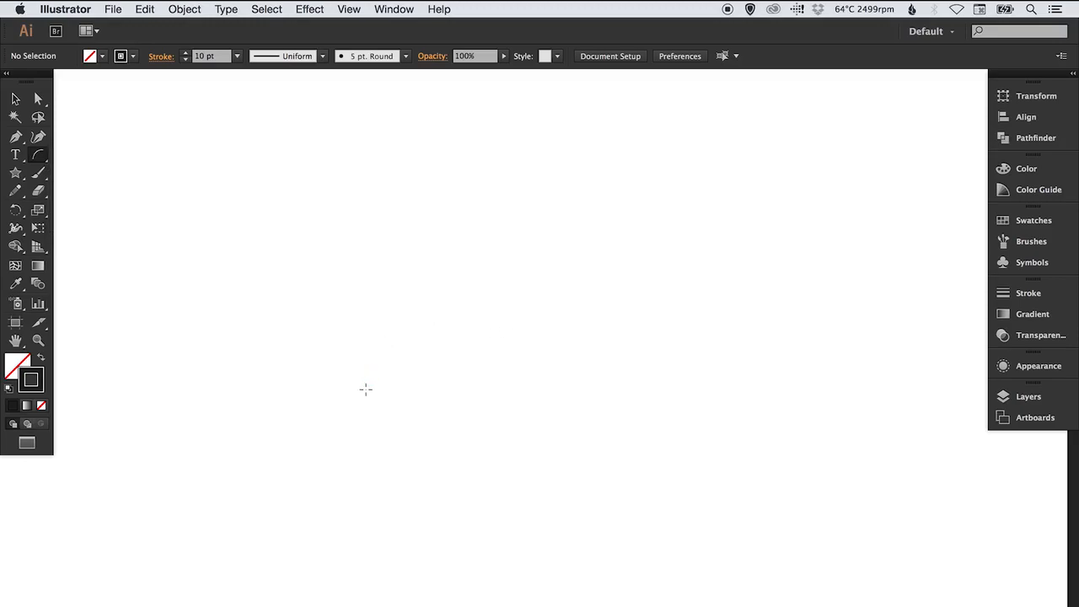
pyautogui.moveTo(335, 488); pyautogui.dragTo(736, 229)
pyautogui.press('Delete')
# Draw a second, slightly smaller rising arc with the Arc tool, and delete it
pyautogui.moveTo(317, 514); pyautogui.dragTo(659, 274)
pyautogui.press('v')
pyautogui.click(268, 219)
pyautogui.click(393, 309)
pyautogui.press('Delete')
# Draw a freehand rectangle about 660 × 425 px with the Rectangle tool, and delete it
pyautogui.click(15, 173)
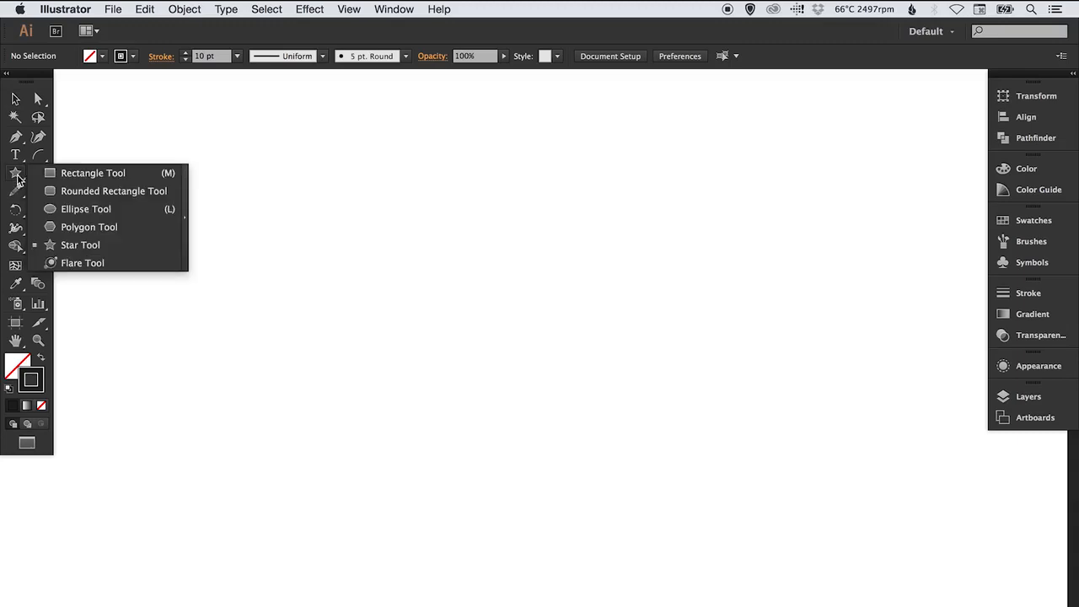
pyautogui.click(101, 175)
pyautogui.moveTo(266, 204); pyautogui.dragTo(761, 524)
pyautogui.press('v')
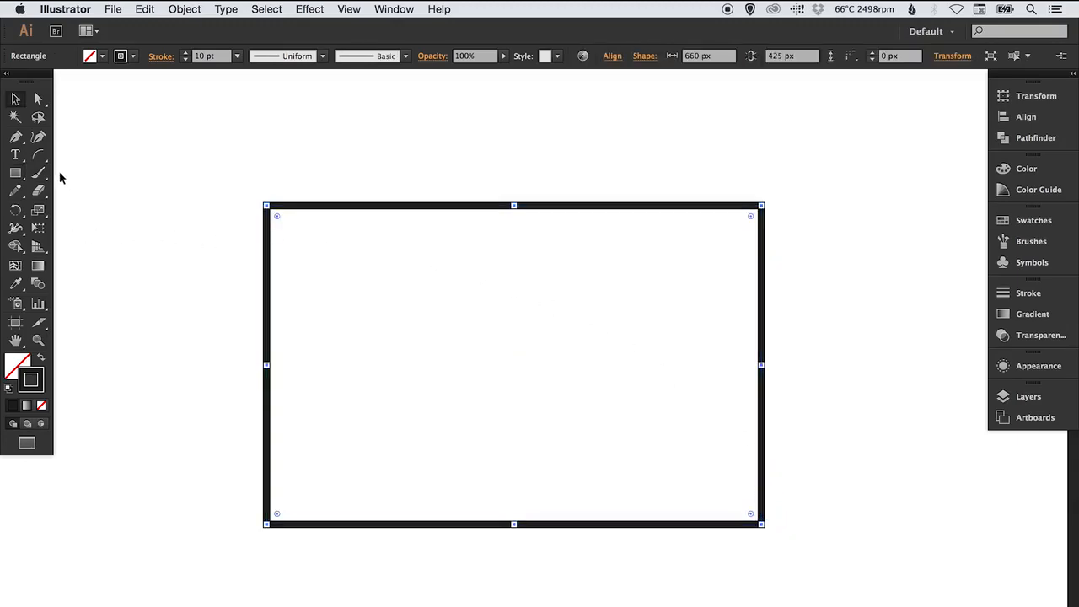
pyautogui.press('Delete')
# Draw a perfect square about 509 px wide with the Rectangle tool, and delete it
pyautogui.click(15, 172)
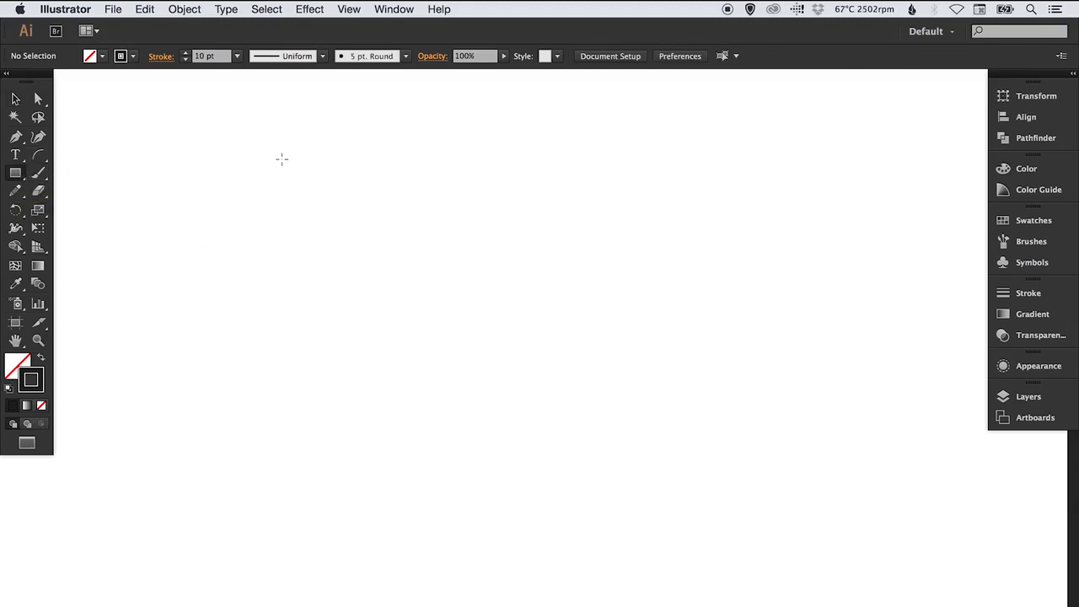
pyautogui.moveTo(342, 176); pyautogui.dragTo(717, 497)
pyautogui.press('v')
pyautogui.press('Delete')
# Create a rectangle with exact dimensions of 500 × 400 px, and delete it
pyautogui.click(15, 172)
pyautogui.click(366, 215)
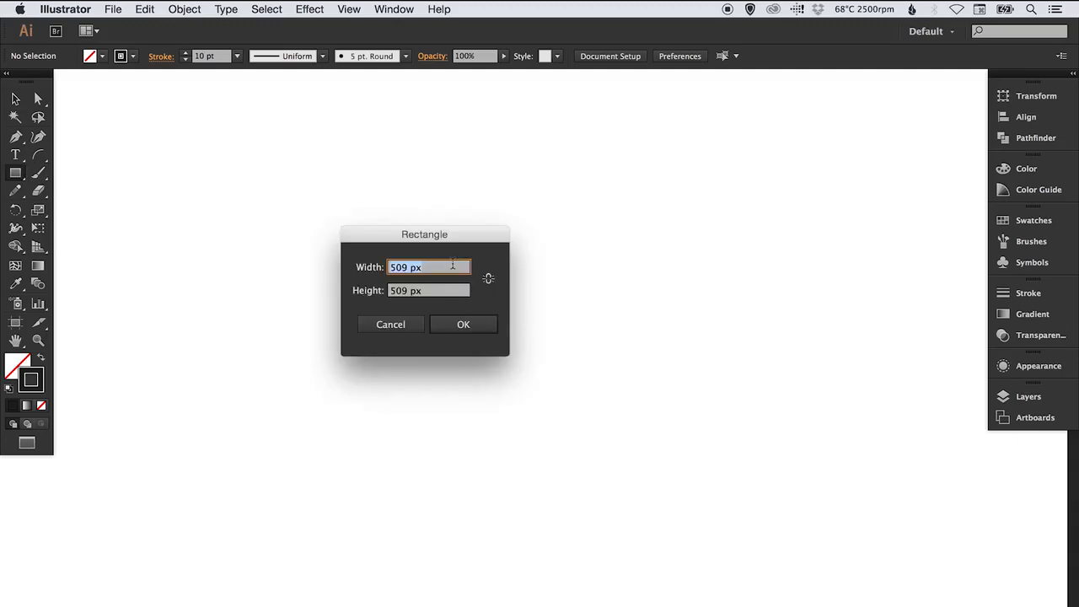
pyautogui.write('5')
pyautogui.press('Tab')
pyautogui.write('400')
pyautogui.press('Return')
pyautogui.press('v')
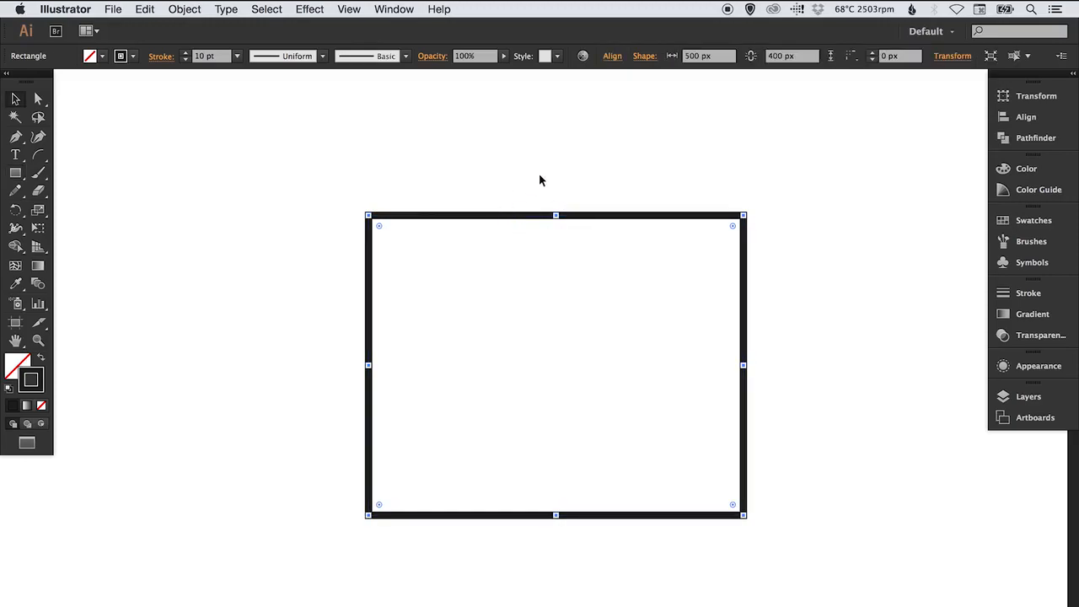
pyautogui.press('Delete')
# Draw a rounded rectangle about 762 × 435 px with 50 px corners, and undo it
pyautogui.moveTo(15, 173); pyautogui.dragTo(109, 193)
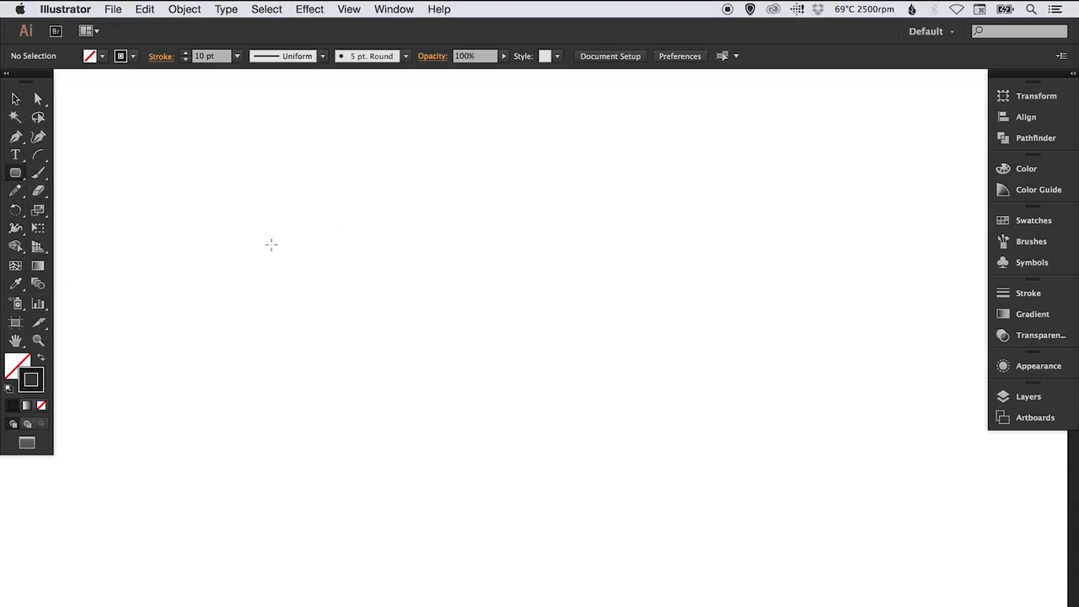
pyautogui.moveTo(233, 206)
pyautogui.mouseDown()
pyautogui.moveTo(313, 271)
pyautogui.moveTo(657, 437)
pyautogui.moveTo(802, 533)
pyautogui.mouseUp()
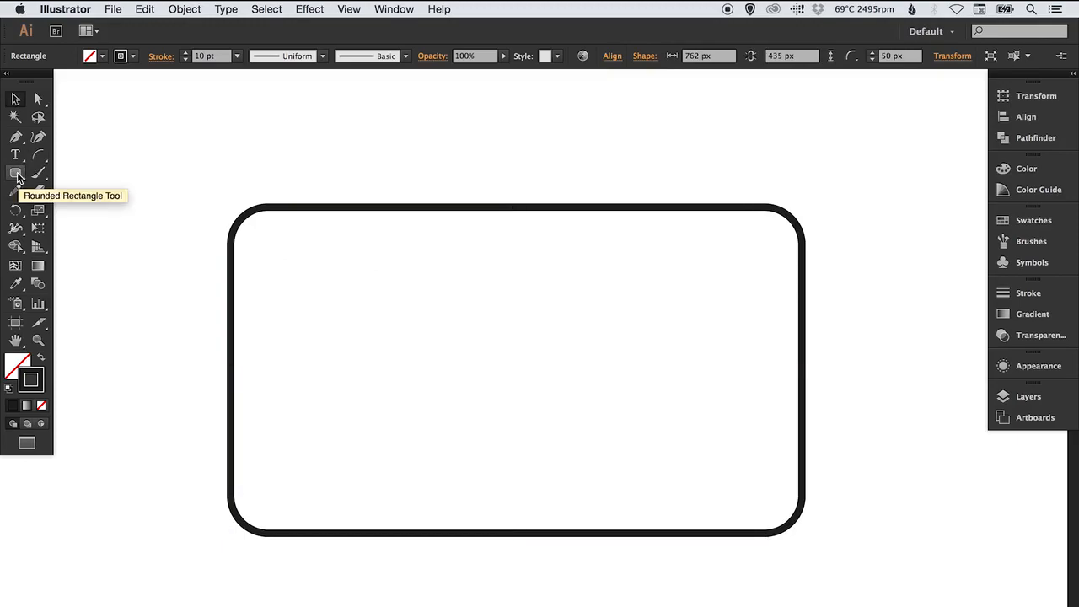
pyautogui.hotkey('ctrl', 'z')
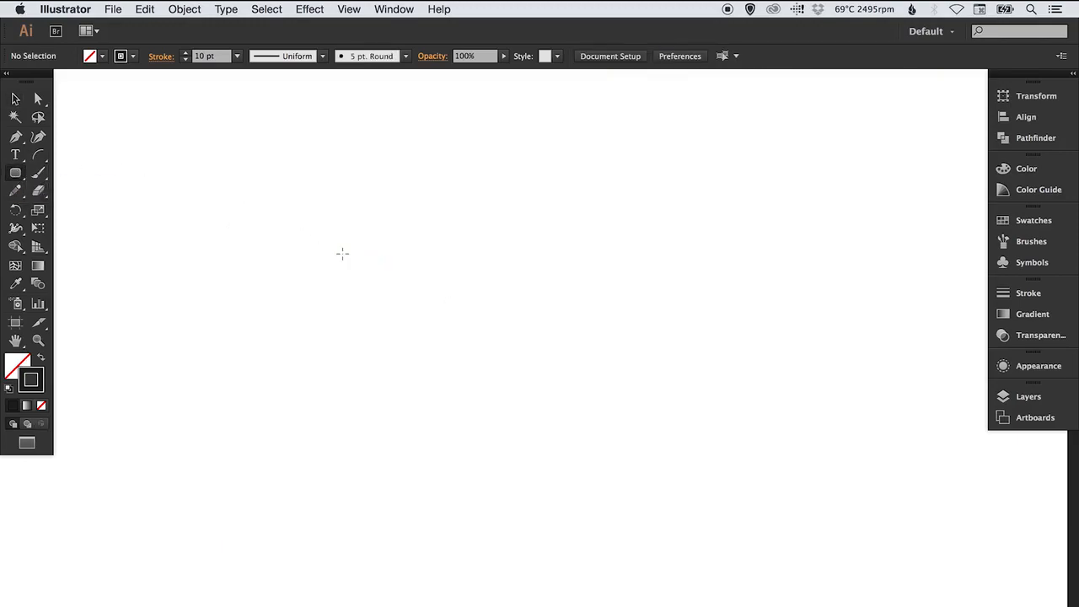
# Create a rounded rectangle with exact dimensions of 500 × 400 px and a 10 px corner radius
pyautogui.click(343, 254)
pyautogui.click(570, 350)
pyautogui.write('10px')
pyautogui.moveTo(555, 302); pyautogui.dragTo(440, 283)
pyautogui.write('500')
pyautogui.press('Tab')
pyautogui.write('0')
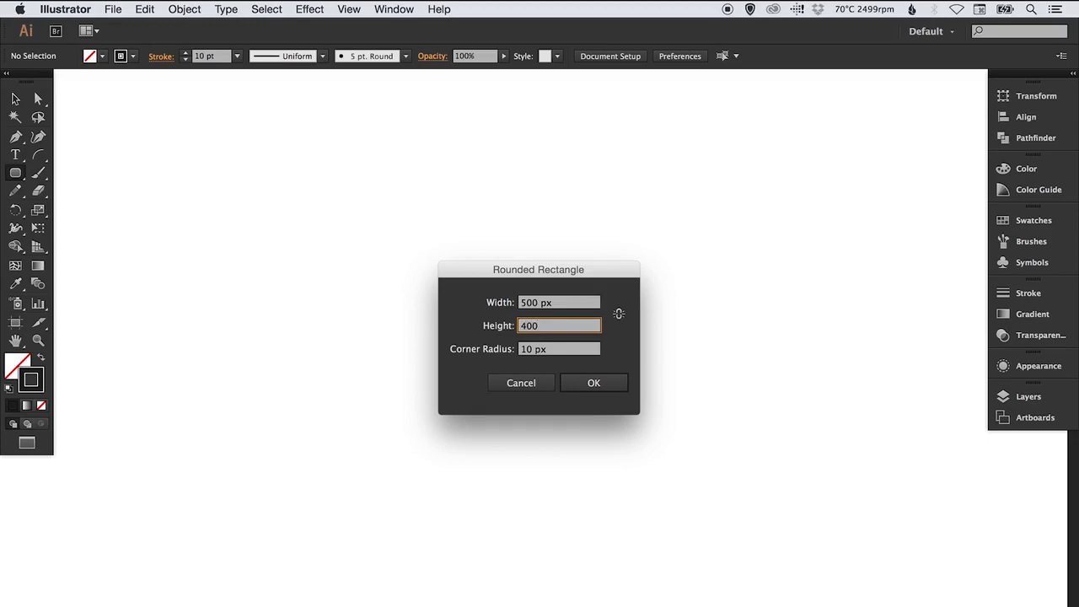
pyautogui.press('Return')
# Delete the rounded rectangle with the 10 px corner radius
pyautogui.press('v')
pyautogui.click(360, 261)
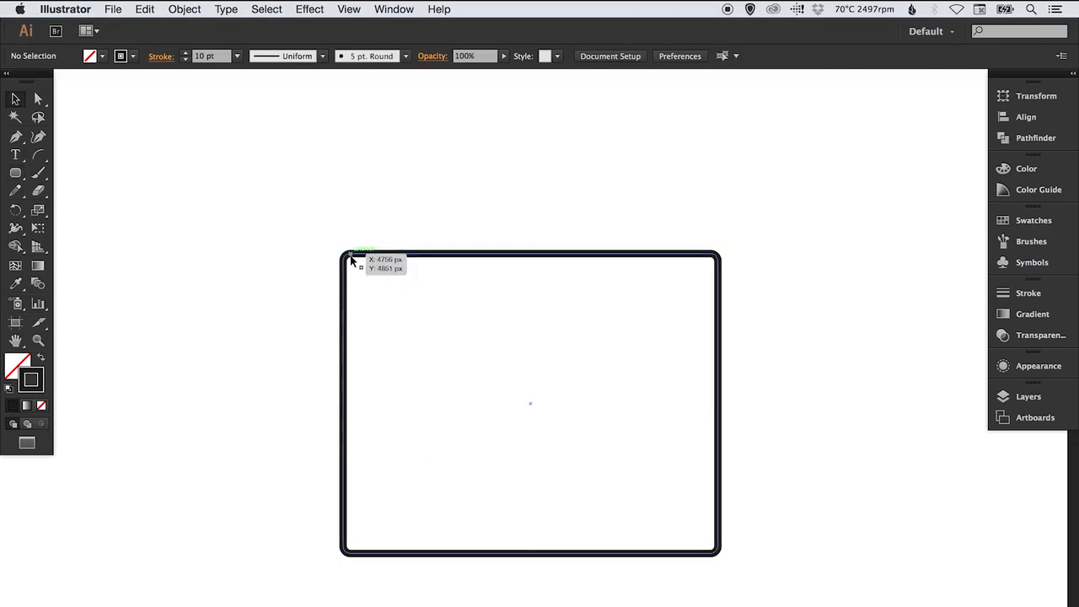
pyautogui.click(377, 252)
pyautogui.press('Delete')
# Create a 500 × 400 px rounded rectangle with a 50 px corner radius
pyautogui.click(17, 173)
pyautogui.moveTo(358, 246); pyautogui.dragTo(364, 246)
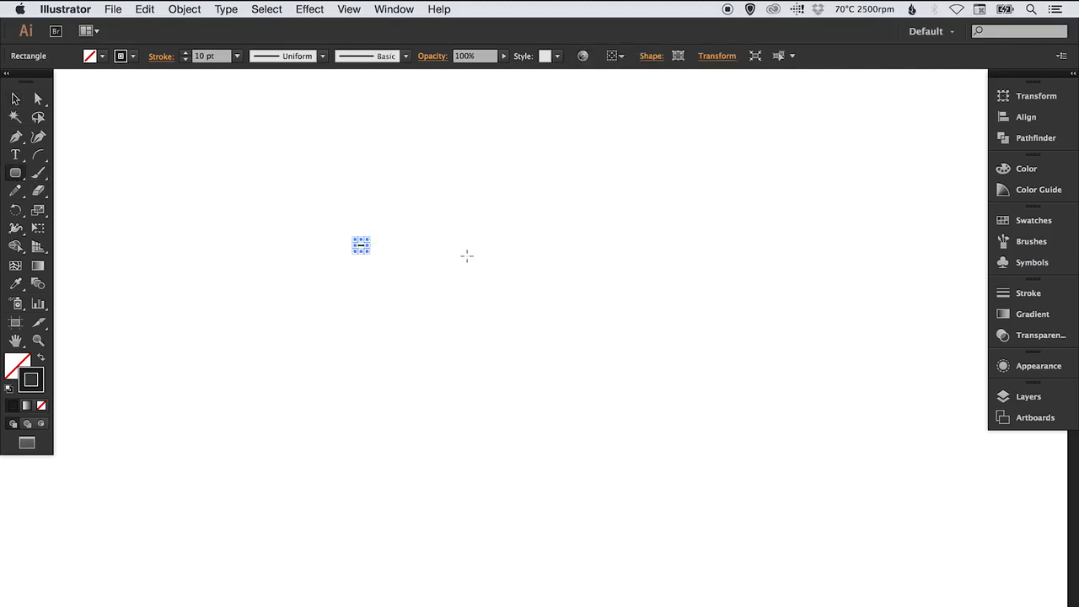
pyautogui.click(435, 255)
pyautogui.write('500')
pyautogui.press('Tab')
pyautogui.write('400')
pyautogui.press('Tab')
pyautogui.write('5')
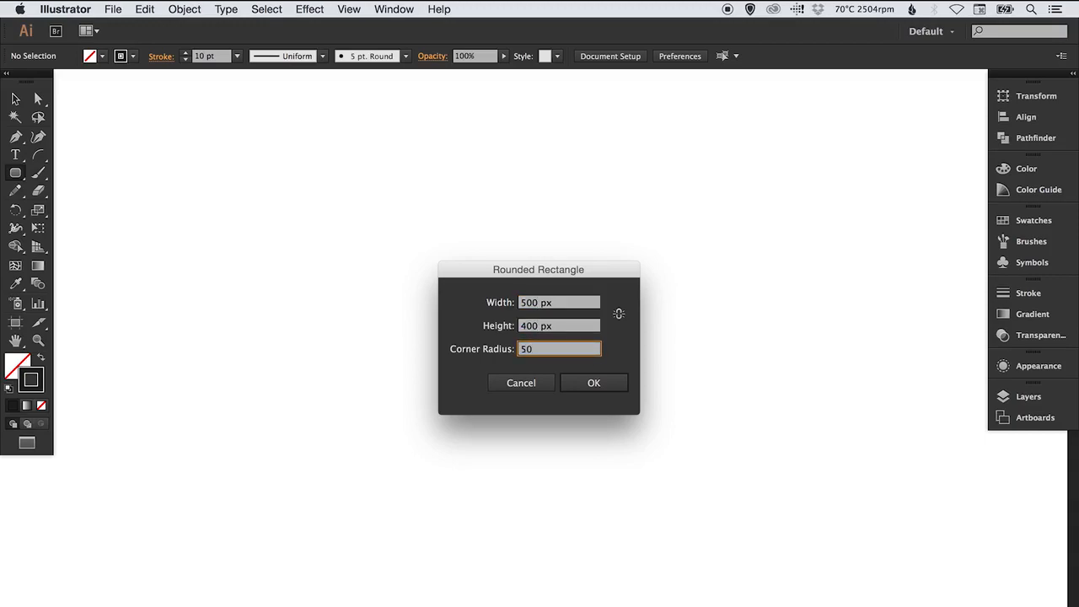
pyautogui.press('Return')
# Draw a wide ellipse in the middle of the artboard with the Ellipse tool, and undo it
pyautogui.moveTo(16, 173); pyautogui.dragTo(82, 211)
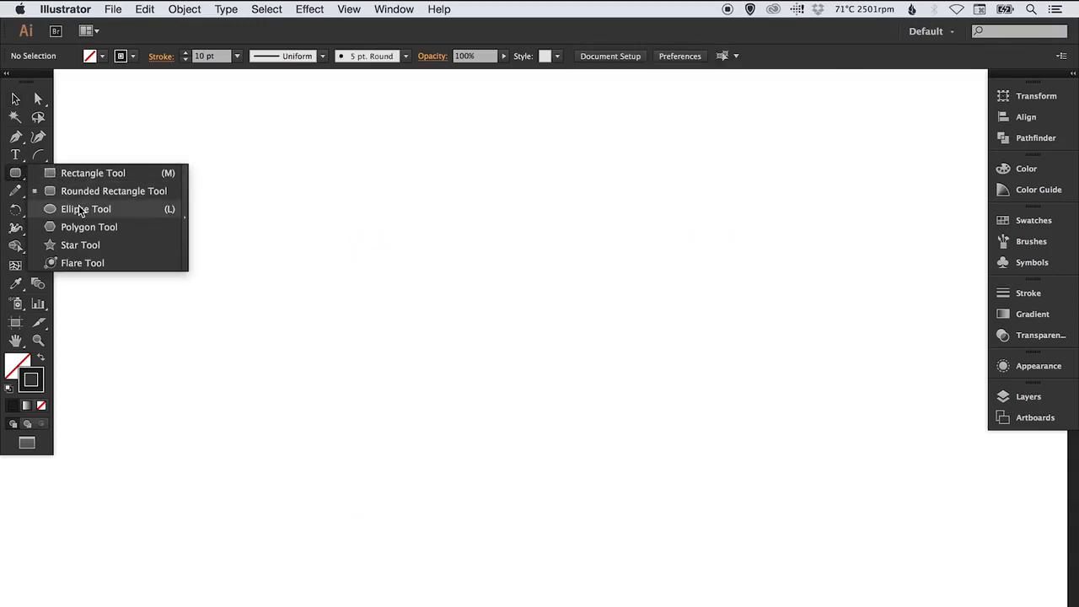
pyautogui.moveTo(283, 215)
pyautogui.mouseDown()
pyautogui.moveTo(307, 245)
pyautogui.moveTo(733, 439)
pyautogui.moveTo(771, 497)
pyautogui.mouseUp()
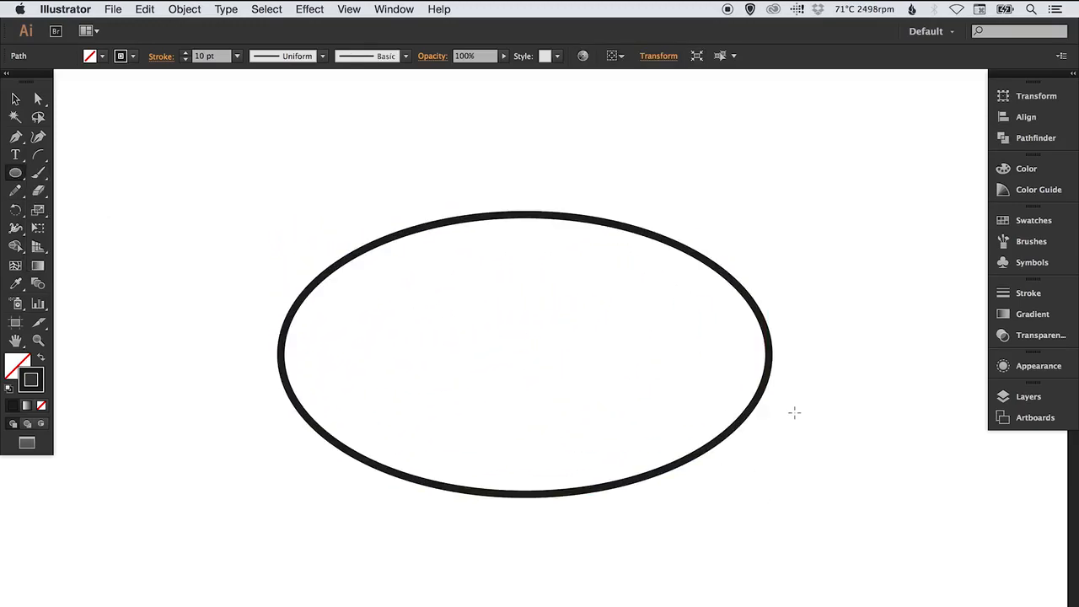
pyautogui.hotkey('ctrl', 'z')
# Draw a perfect circle in the middle of the artboard with the Ellipse tool, and delete it
pyautogui.moveTo(351, 173); pyautogui.dragTo(715, 470)
pyautogui.press('v')
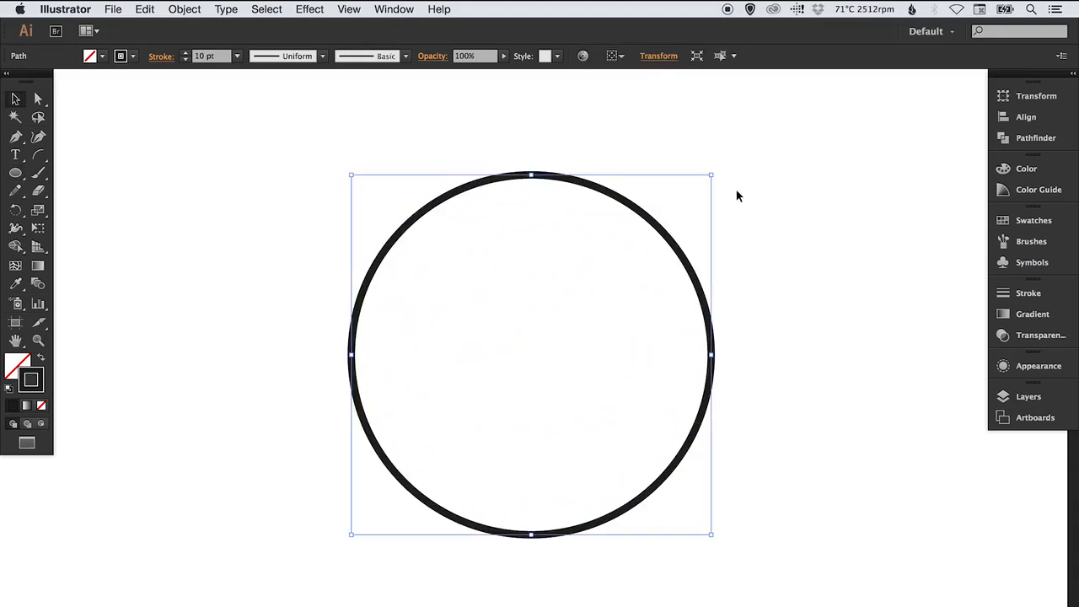
pyautogui.press('Delete')
# Create a five-sided polygon with a 200 px radius in the middle of the artboard, and delete it
pyautogui.moveTo(16, 172); pyautogui.dragTo(104, 218)
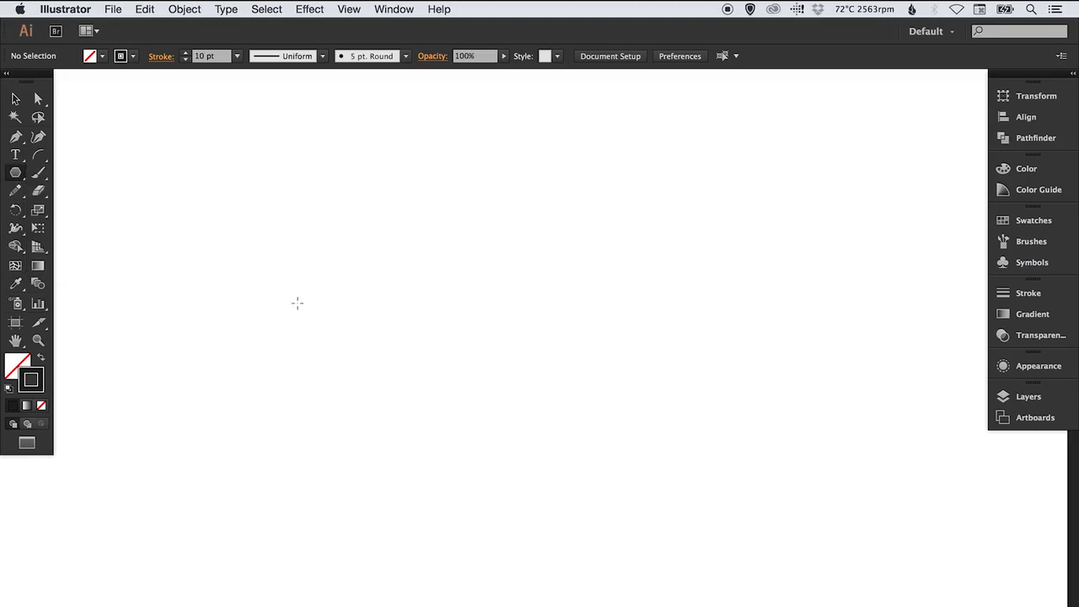
pyautogui.click(242, 308)
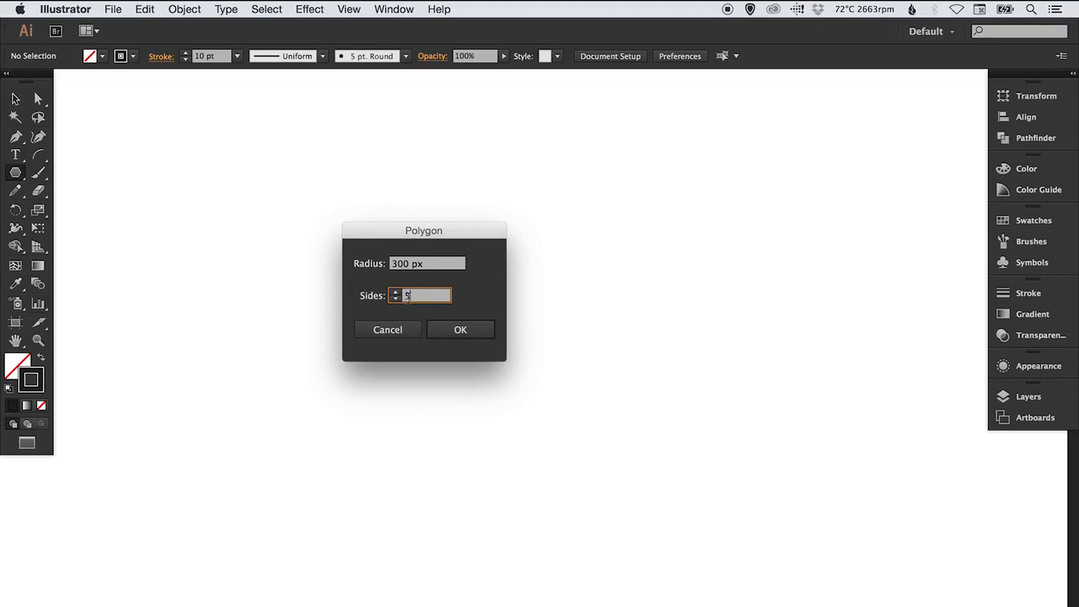
pyautogui.press('Tab')
pyautogui.write('2')
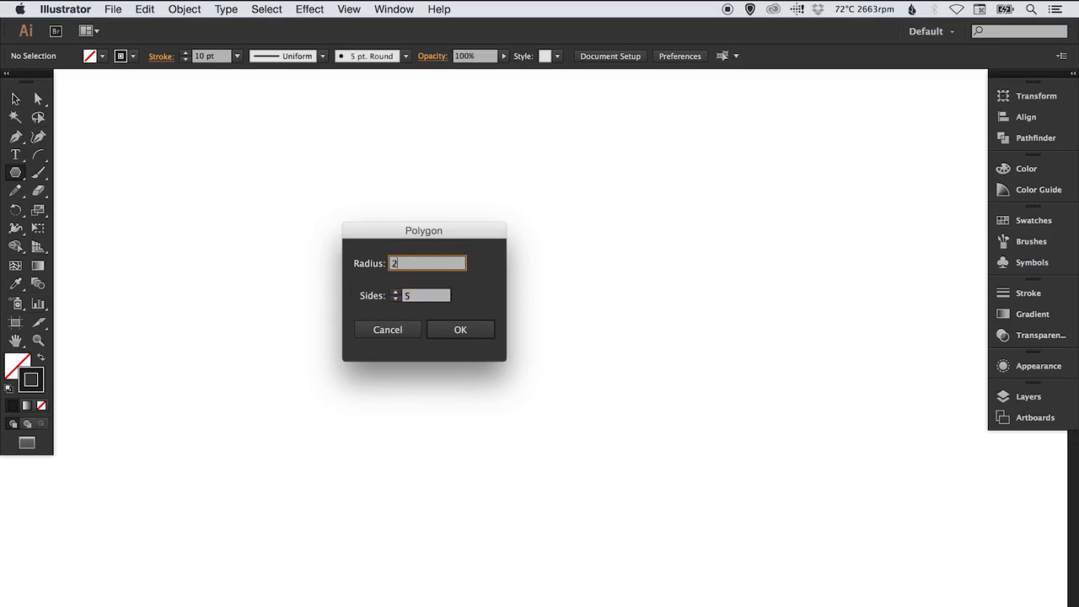
pyautogui.write('00px')
pyautogui.press('Return')
pyautogui.press('v')
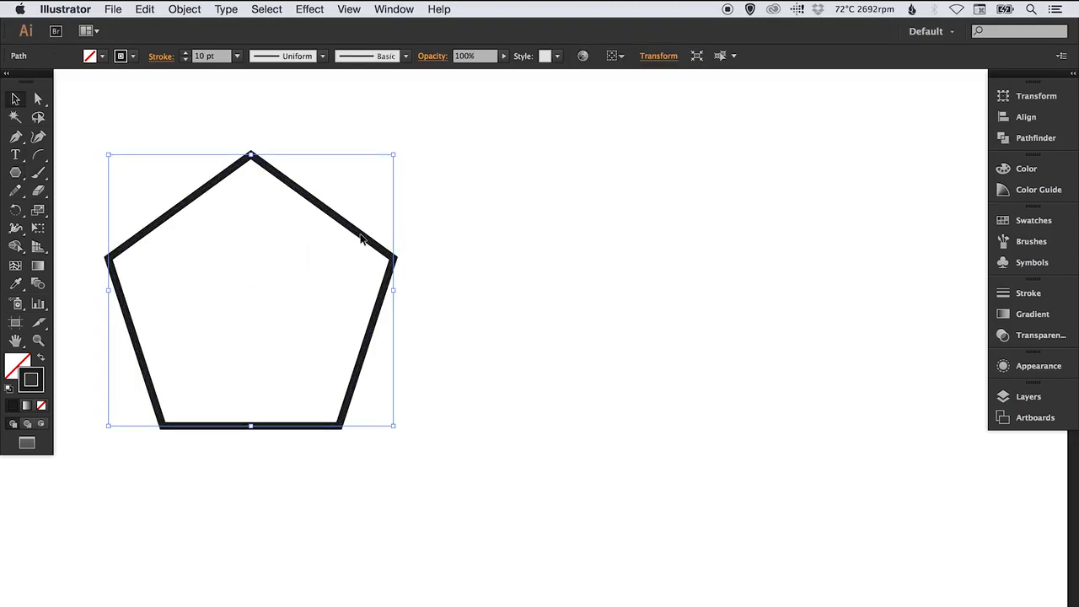
pyautogui.moveTo(335, 218); pyautogui.dragTo(598, 270)
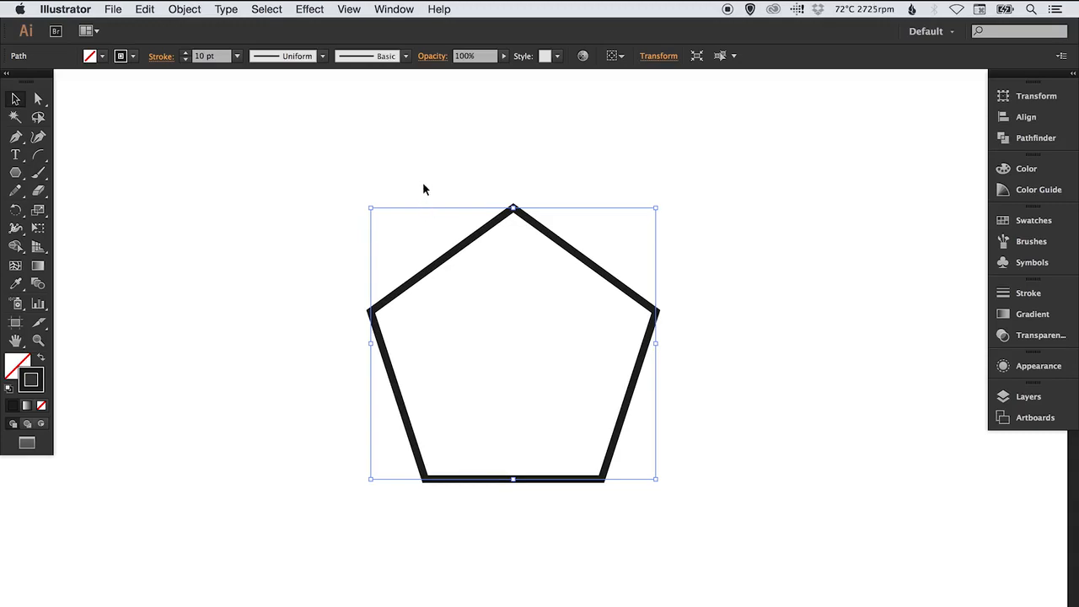
pyautogui.press('Delete')
# Create a six-sided polygon with a 200 px radius in the middle of the artboard, and delete it
pyautogui.click(15, 172)
pyautogui.click(387, 252)
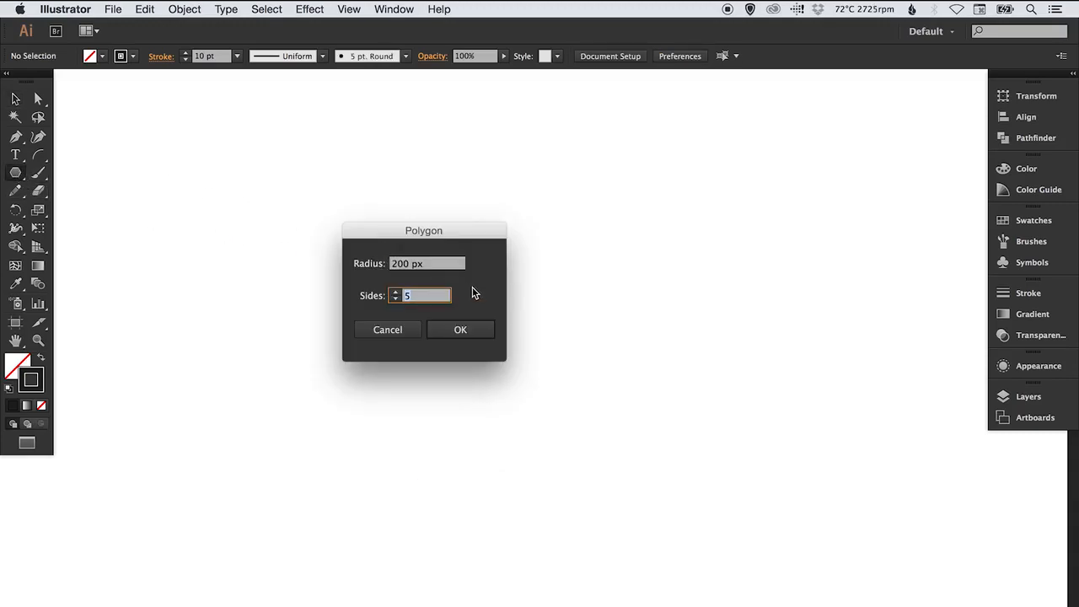
pyautogui.write('6')
pyautogui.press('Return')
pyautogui.press('v')
pyautogui.moveTo(542, 237)
pyautogui.mouseDown()
pyautogui.moveTo(563, 274)
pyautogui.moveTo(655, 326)
pyautogui.mouseUp()
pyautogui.click(292, 288)
pyautogui.moveTo(302, 289); pyautogui.dragTo(378, 351)
pyautogui.press('Delete')
# Create an eight-sided polygon in the middle of the artboard, and delete it
pyautogui.click(17, 175)
pyautogui.click(405, 279)
pyautogui.press('Tab')
pyautogui.write('8')
pyautogui.press('Return')
pyautogui.press('v')
pyautogui.moveTo(516, 196); pyautogui.dragTo(621, 270)
pyautogui.click(725, 260)
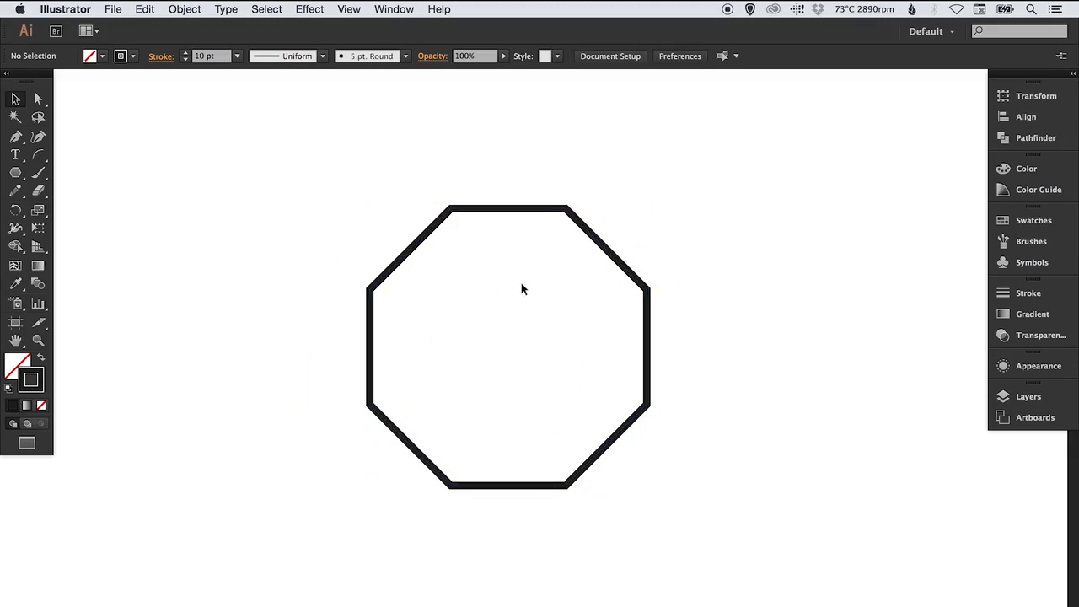
pyautogui.moveTo(592, 274); pyautogui.dragTo(588, 280)
pyautogui.press('Delete')
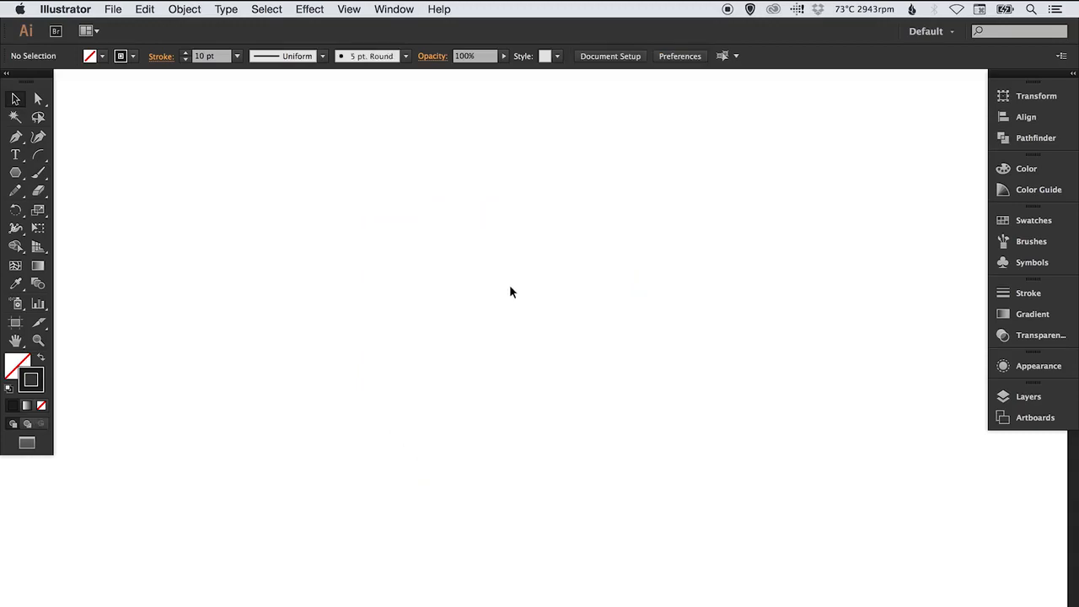
# Create a five-pointed star with a Radius 1 of 25 px and a Radius 2 of 50 px
pyautogui.moveTo(15, 172); pyautogui.dragTo(102, 246)
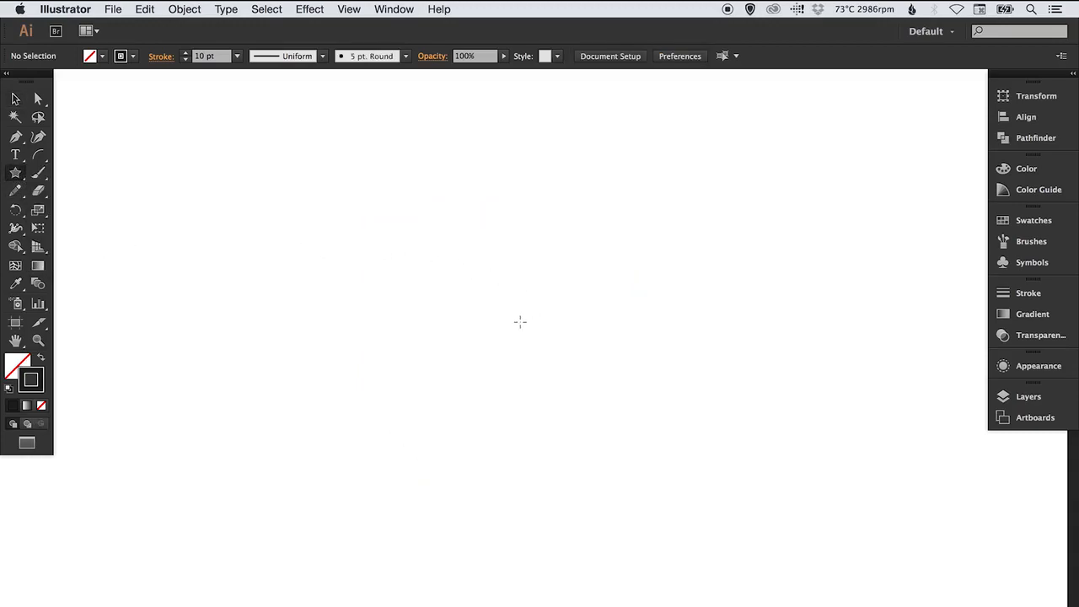
pyautogui.click(404, 271)
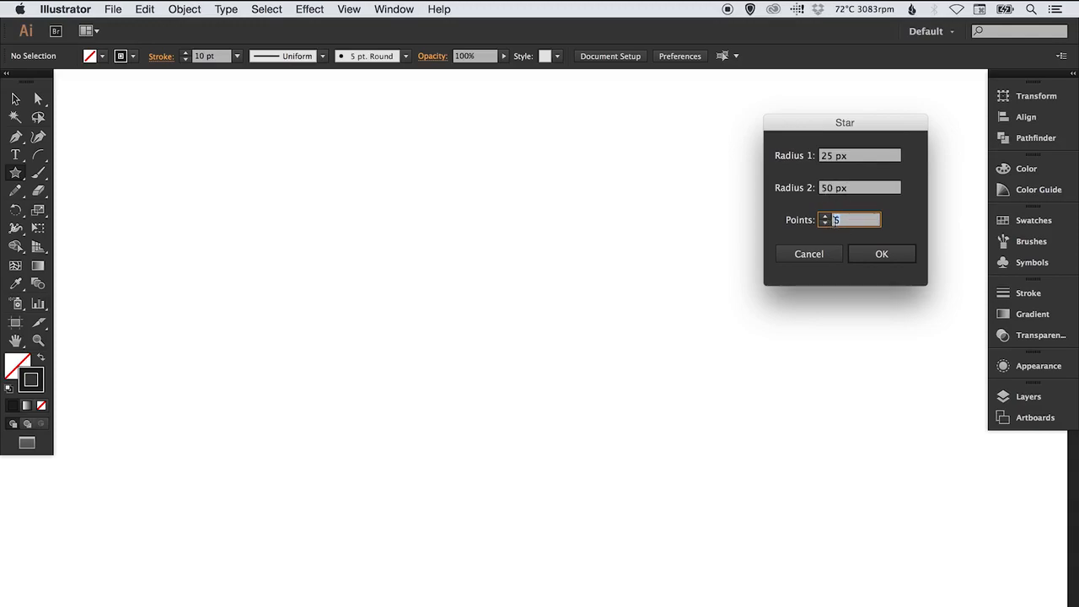
pyautogui.click(883, 254)
pyautogui.press('v')
# Scale up the five-pointed star and place it in the middle of the artboard
pyautogui.press('s')
pyautogui.moveTo(465, 331); pyautogui.dragTo(567, 418)
pyautogui.press('v')
pyautogui.moveTo(451, 242); pyautogui.dragTo(590, 315)
pyautogui.press('s')
pyautogui.moveTo(661, 436); pyautogui.dragTo(706, 466)
pyautogui.press('v')
pyautogui.click(712, 259)
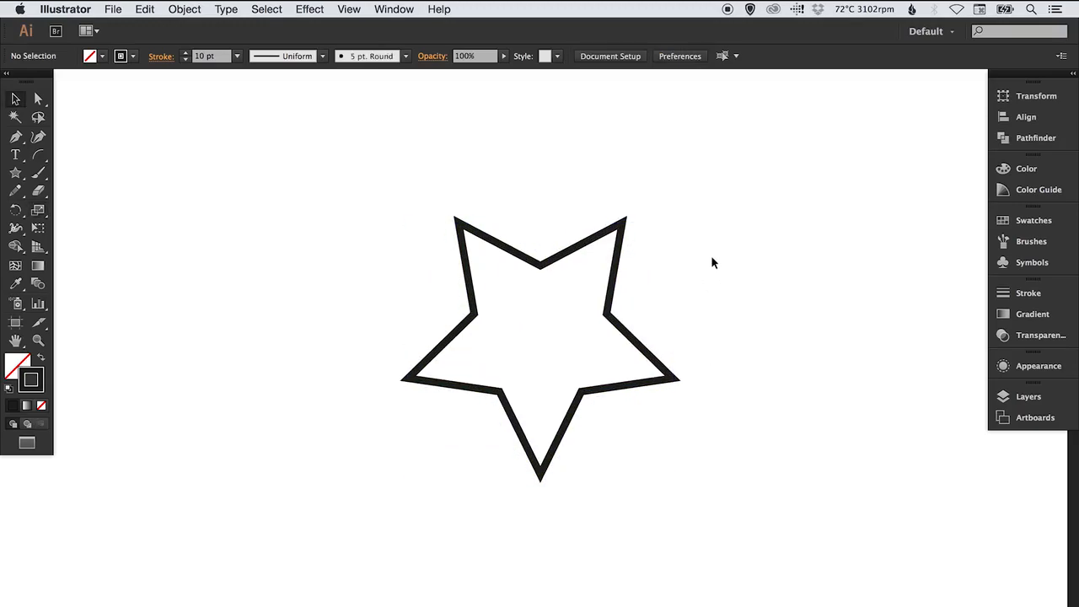
# Replace the five-pointed star with a 20-point star using a Radius 1 of 25 px and a Radius 2 of 50 px
pyautogui.hotkey('ctrl', 'a')
pyautogui.press('Delete')
pyautogui.click(15, 173)
pyautogui.click(528, 254)
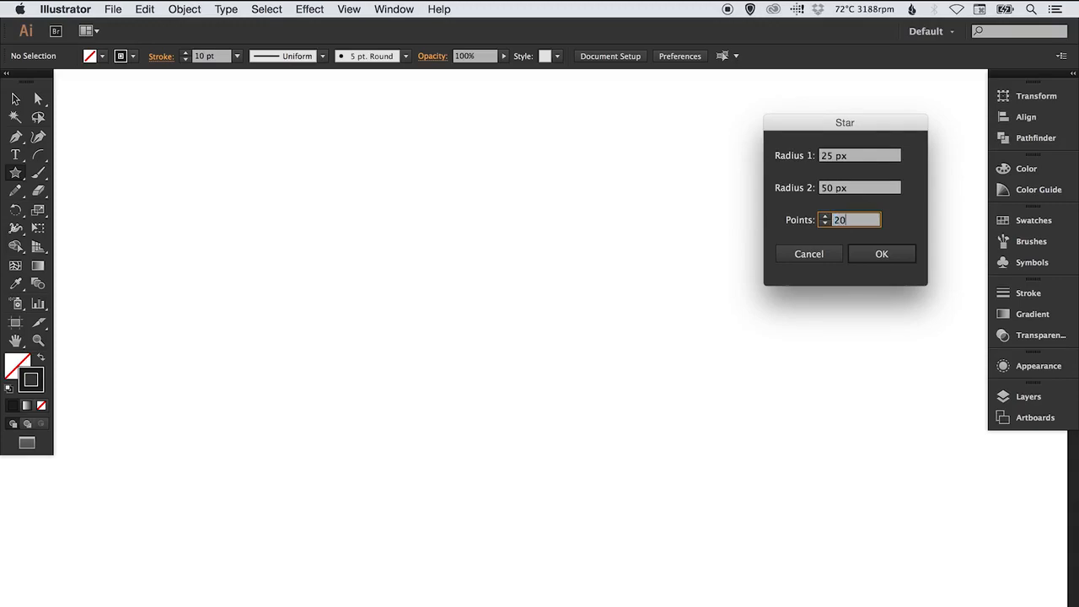
pyautogui.press('Return')
pyautogui.press('v')
# Scale up the 20-point star and move it to the right half of the artboard
pyautogui.press('s')
pyautogui.moveTo(542, 333); pyautogui.dragTo(649, 428)
pyautogui.press('v')
pyautogui.moveTo(481, 240); pyautogui.dragTo(563, 328)
pyautogui.press('s')
pyautogui.moveTo(681, 477); pyautogui.dragTo(742, 527)
pyautogui.click(282, 277)
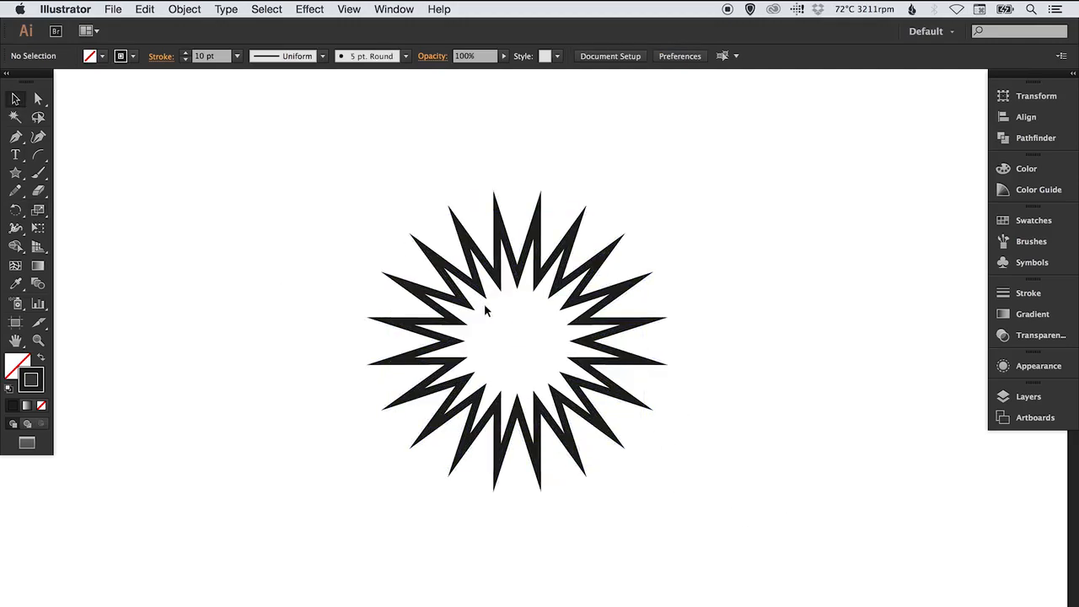
pyautogui.moveTo(470, 297); pyautogui.dragTo(741, 309)
# Create a second 20-point star with a Radius 1 of 40 px and a Radius 2 of 50 px
pyautogui.click(16, 173)
pyautogui.press('super+shift+a')
pyautogui.click(302, 289)
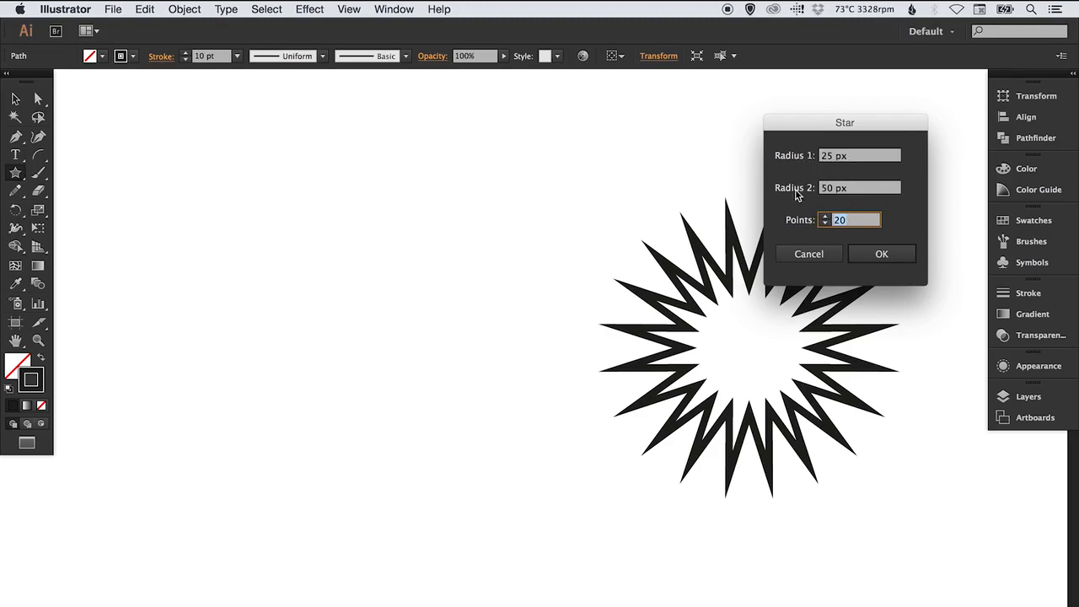
pyautogui.moveTo(854, 164); pyautogui.dragTo(810, 150)
pyautogui.write('40px')
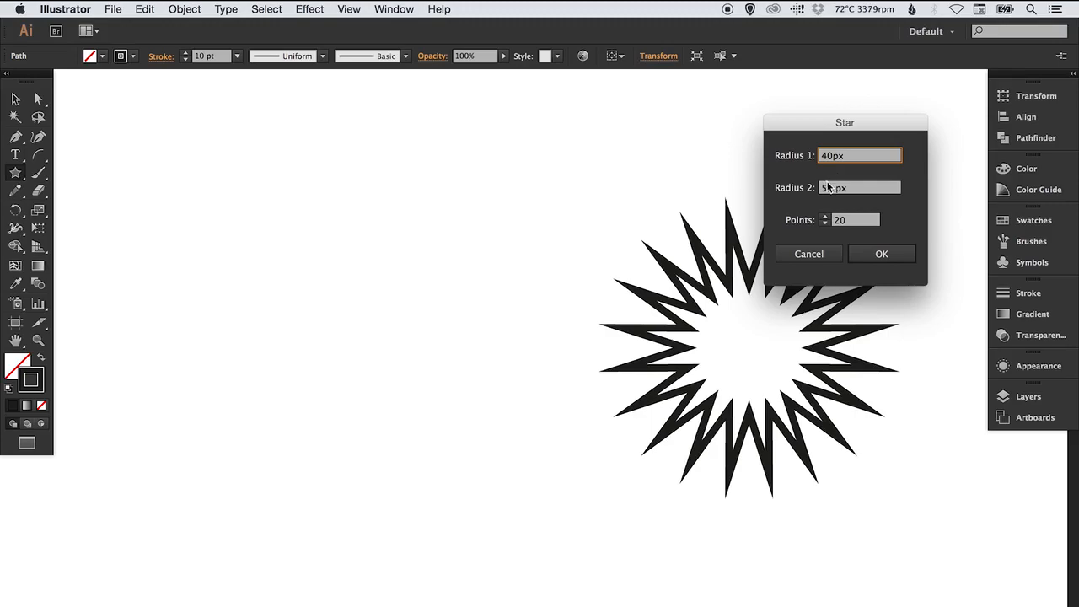
pyautogui.click(890, 255)
# Scale up the second star to about the first star's size and place it to the left of it
pyautogui.moveTo(376, 351); pyautogui.dragTo(555, 506)
pyautogui.press('v')
pyautogui.moveTo(391, 225); pyautogui.dragTo(458, 306)
pyautogui.click(597, 173)
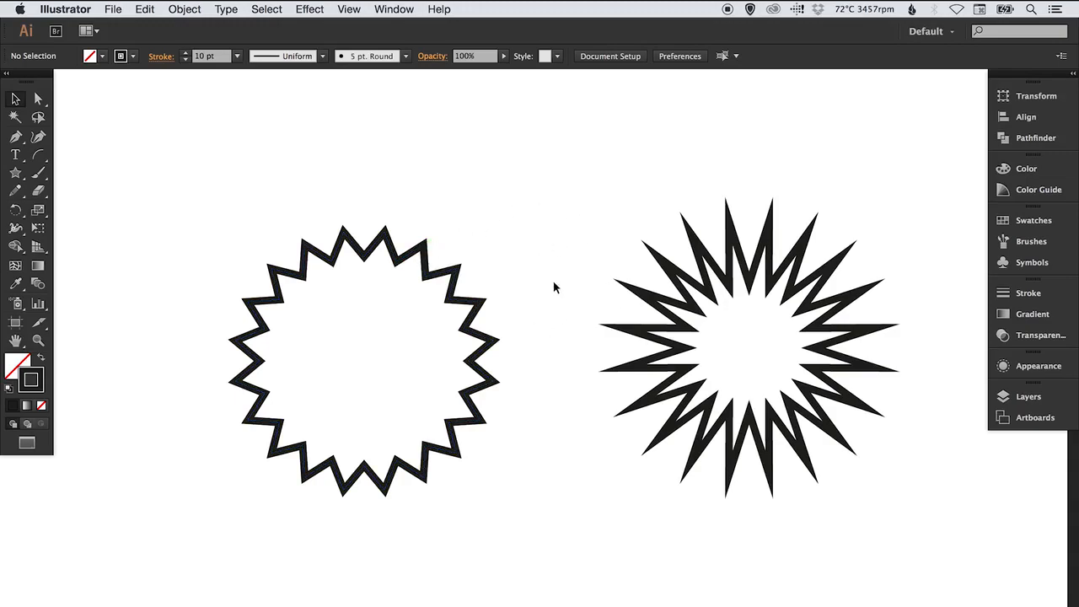
# Delete both 20-point stars from the artboard
pyautogui.moveTo(310, 181); pyautogui.dragTo(836, 522)
pyautogui.click(540, 190)
pyautogui.moveTo(398, 193); pyautogui.dragTo(781, 450)
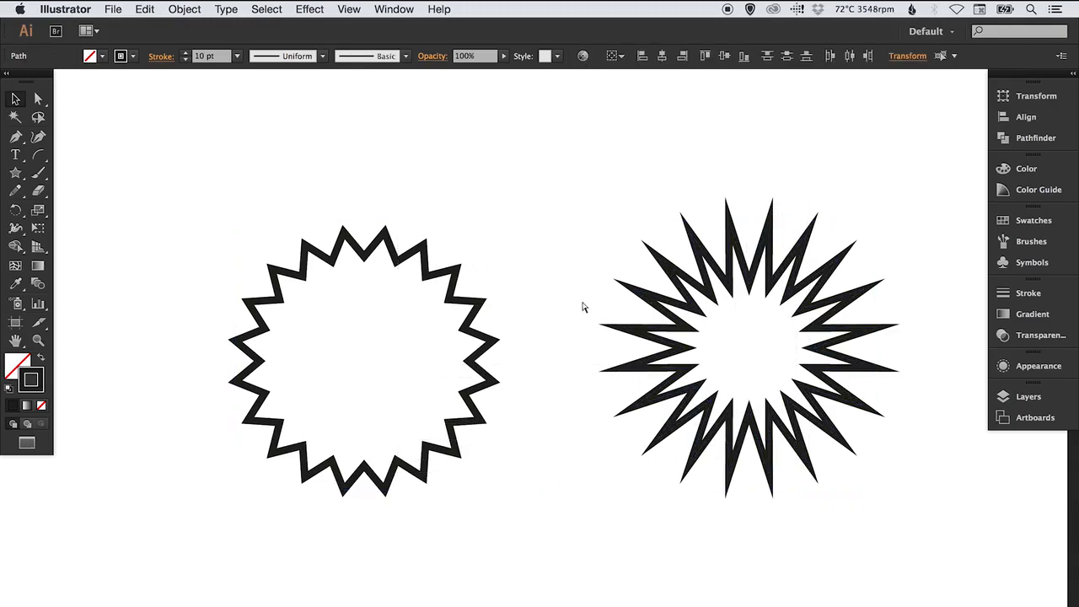
pyautogui.press('Delete')
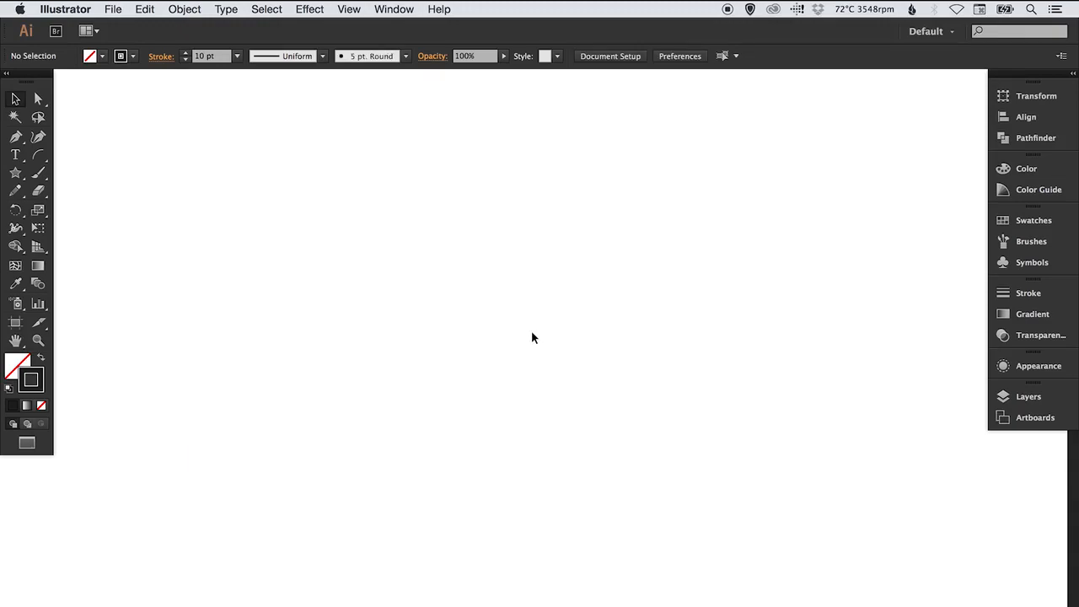